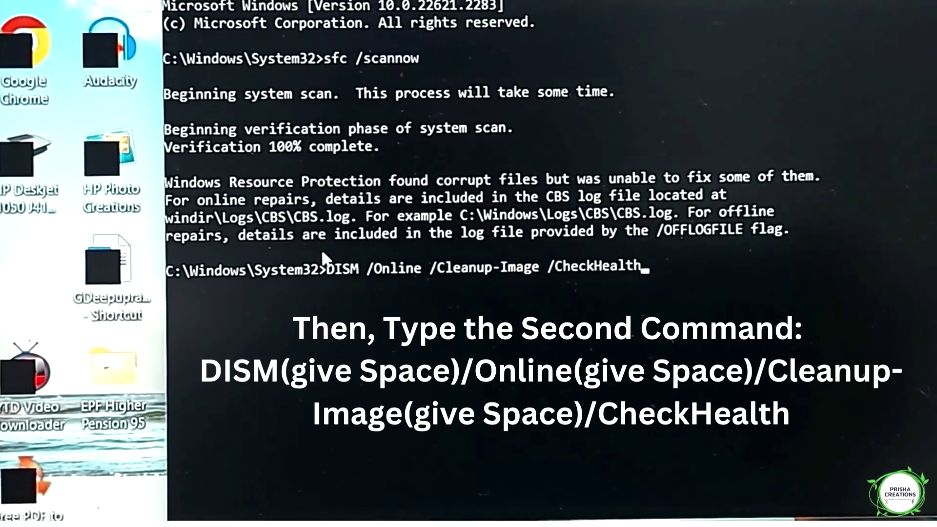
Run DISM /Online /Cleanup-Image /CheckHealth to check the component store for corruption.
key("Return")
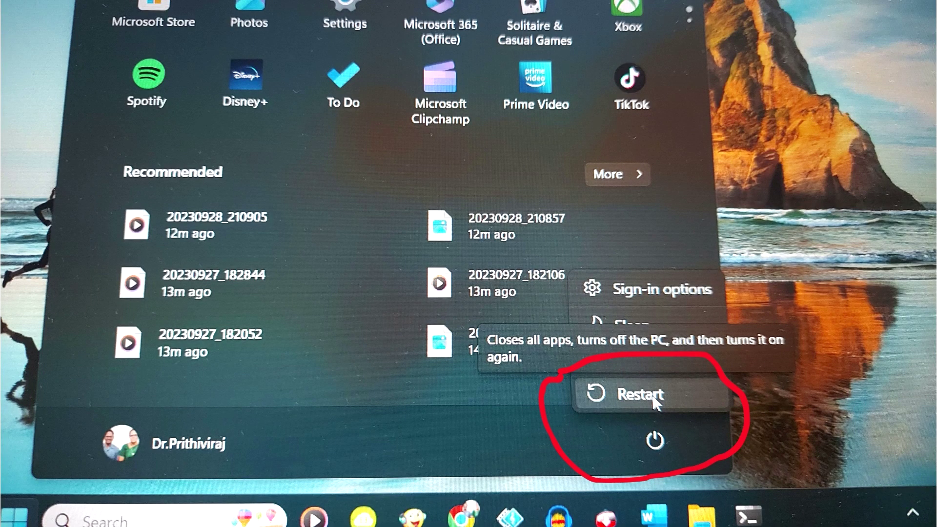
Restart the PC from the Start menu's Power options.
left_click(640, 393)
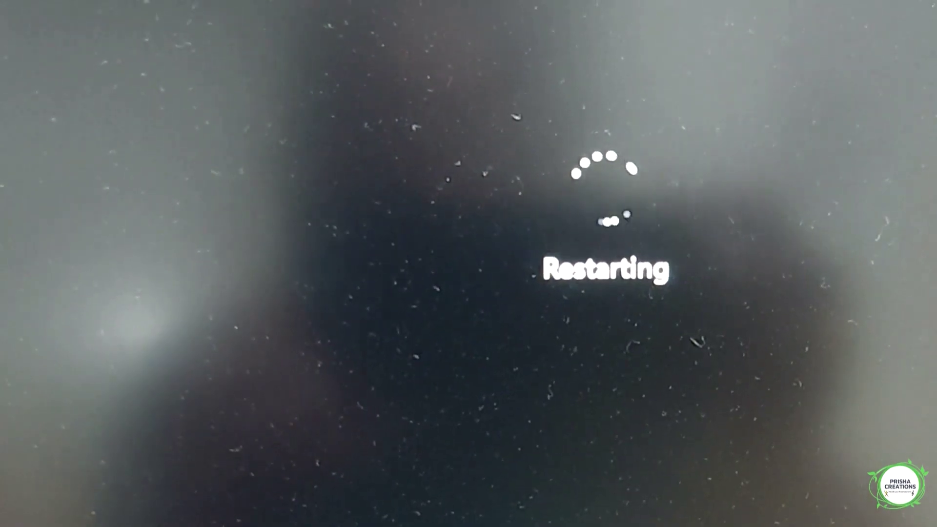